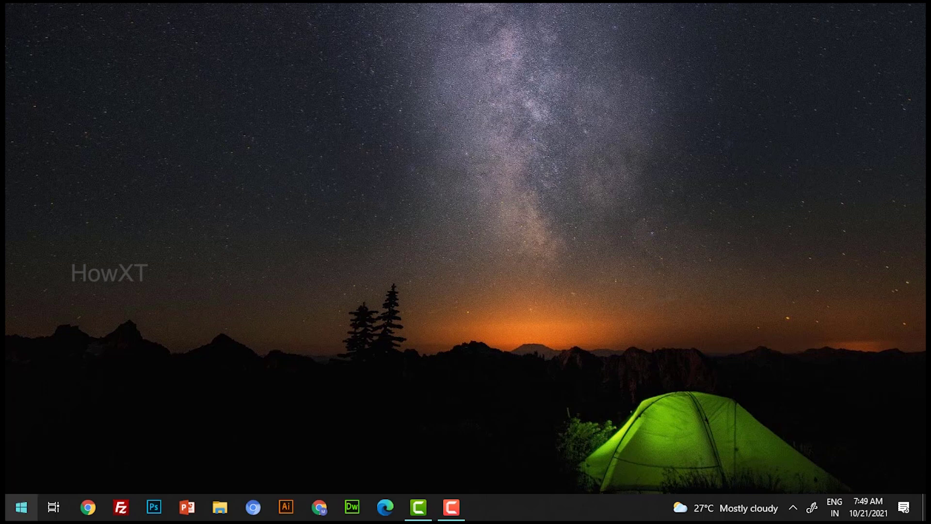
From Start, open Settings > Accounts and go to the Family & other users page.
click(19, 510)
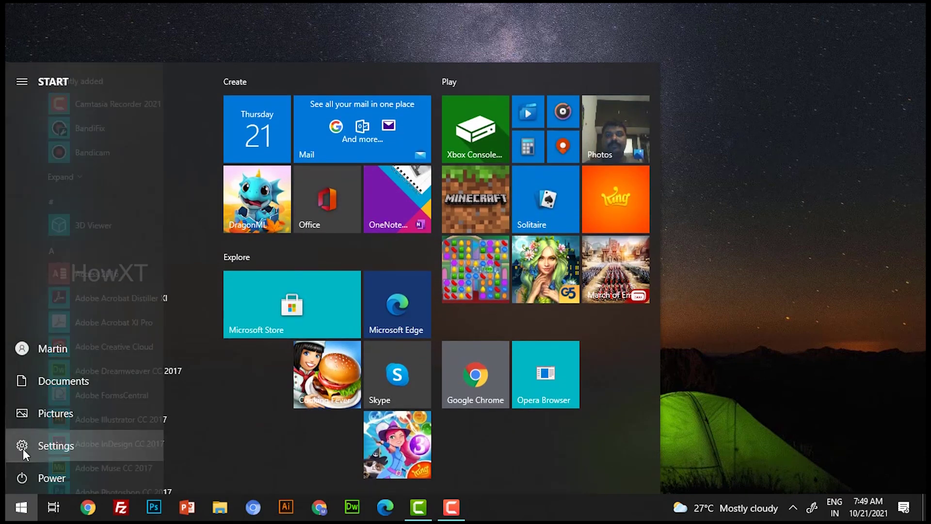
click(22, 449)
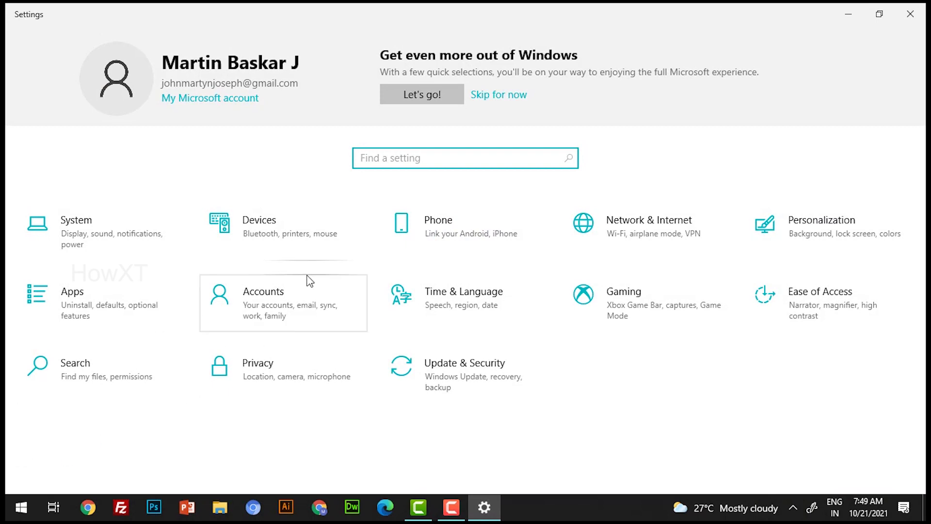
click(291, 296)
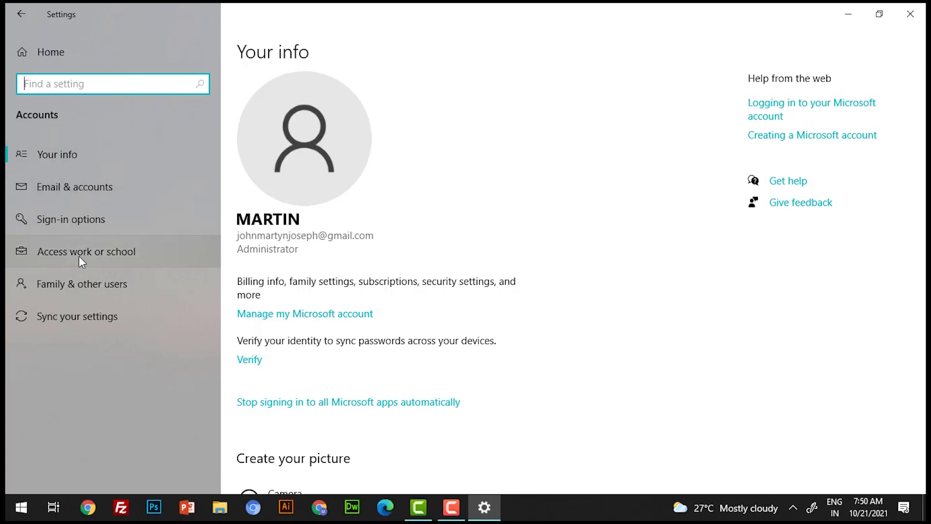
click(108, 290)
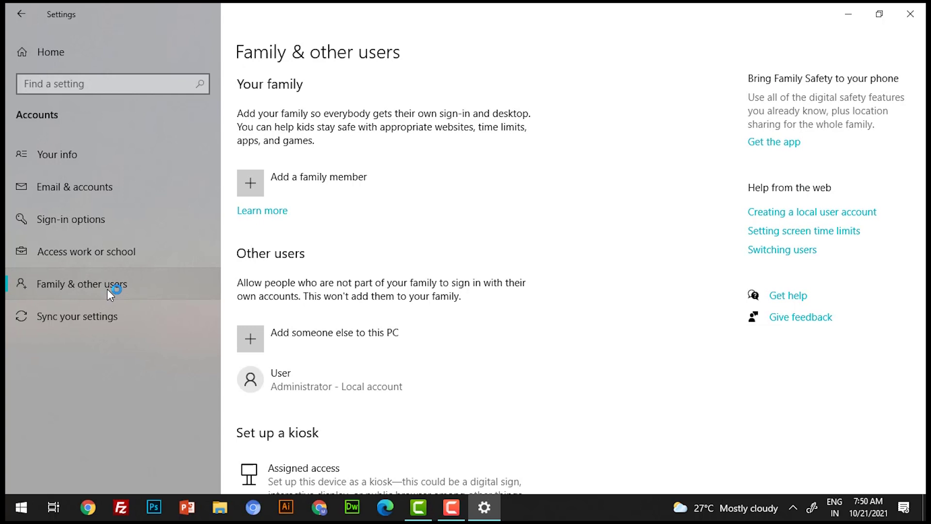
Add someone else to this PC, skip the sign-in information, and choose a user without a Microsoft account.
click(307, 338)
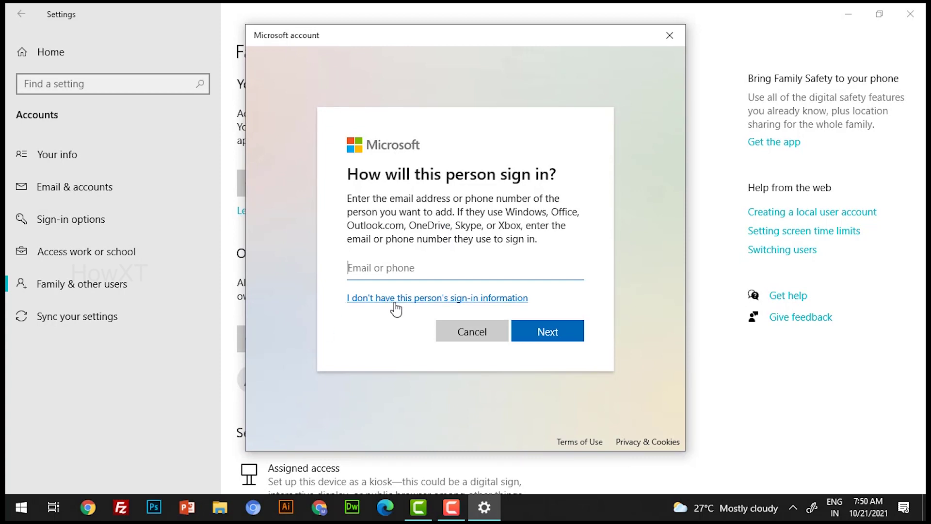
click(395, 308)
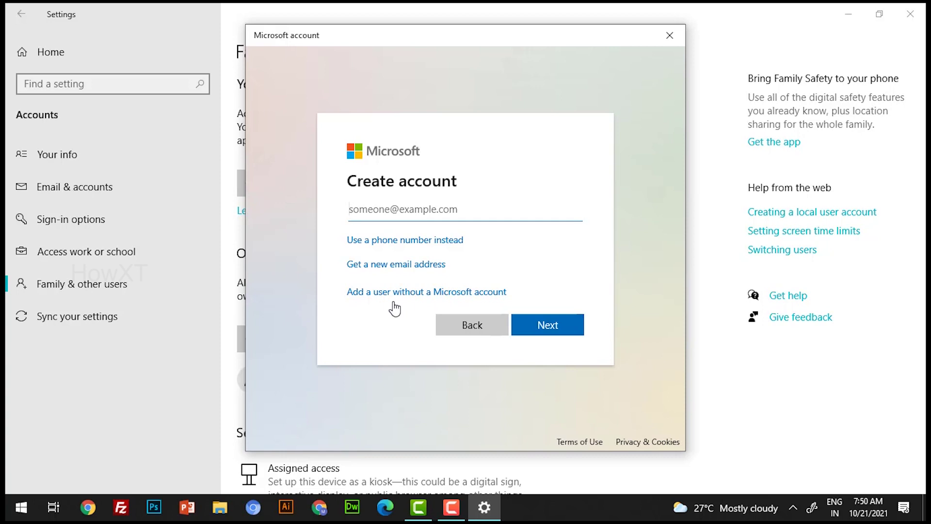
click(428, 294)
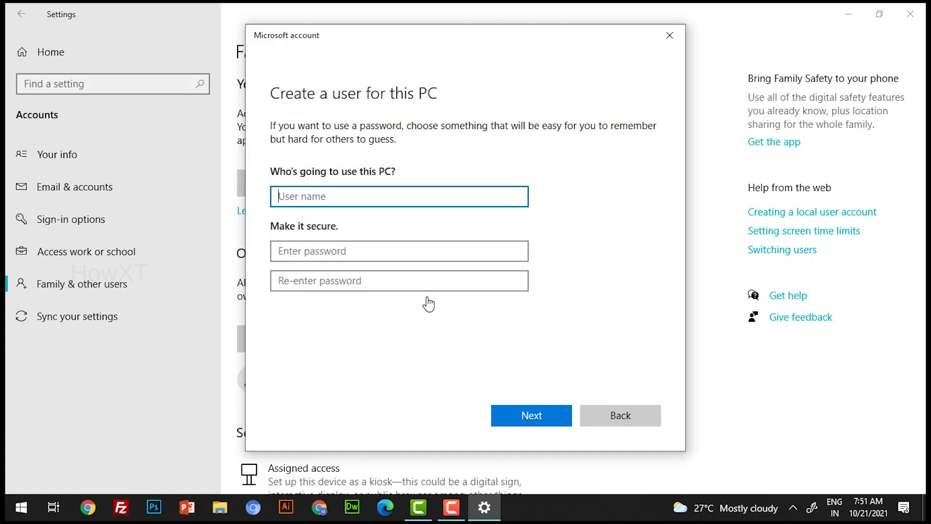
Enter the new user's name, then type the account password and confirm it.
text(Adrick)
click(368, 247)
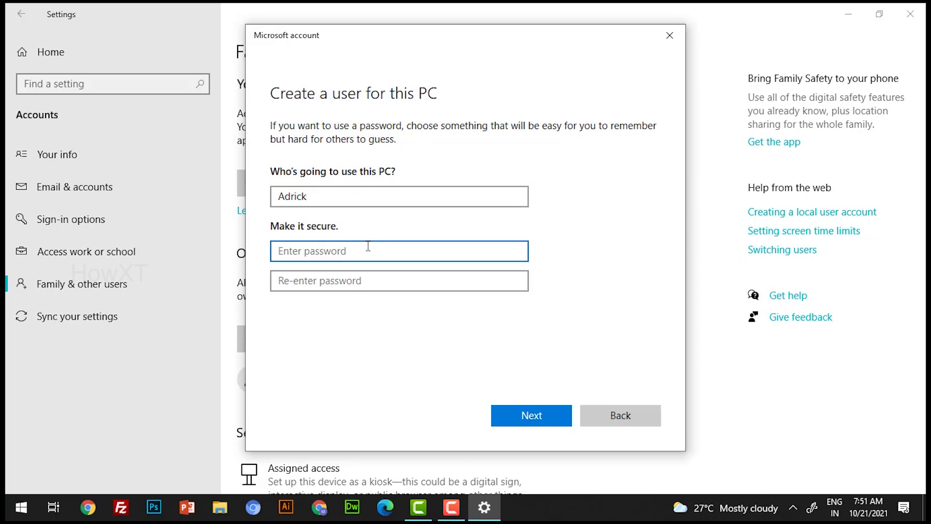
text(123)
key(Tab)
text(123)
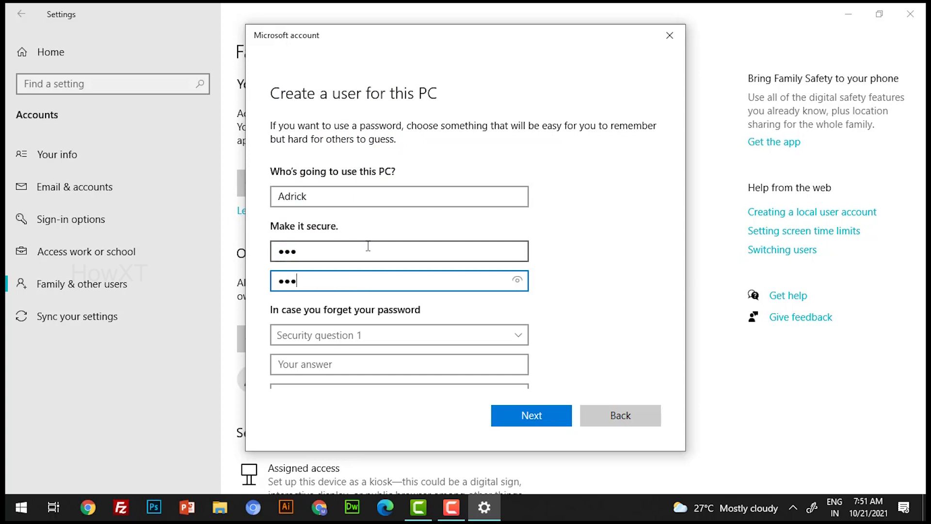
Choose 'What was your first pet's name?' as Security question 1.
click(362, 334)
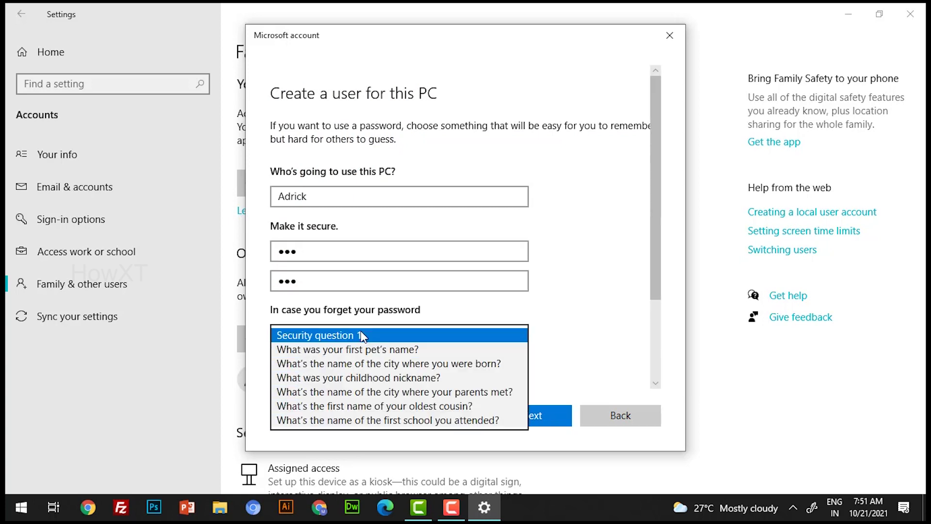
click(367, 349)
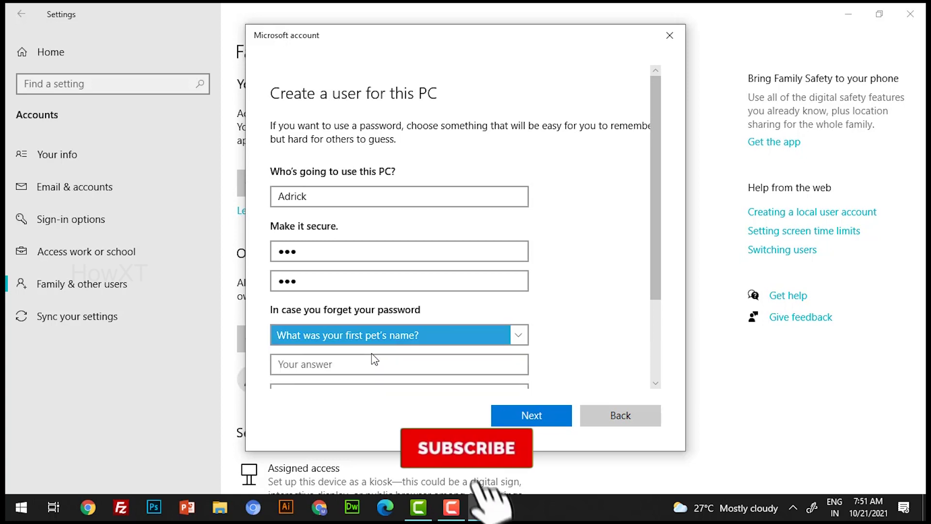
click(361, 364)
scroll(359, 361, down, 2)
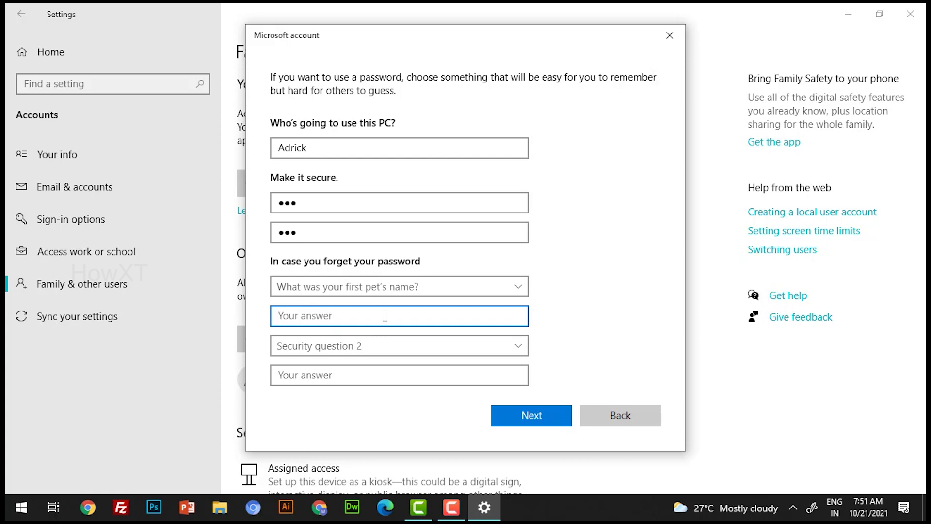
Fill in the answer to the first pet's name question.
click(528, 419)
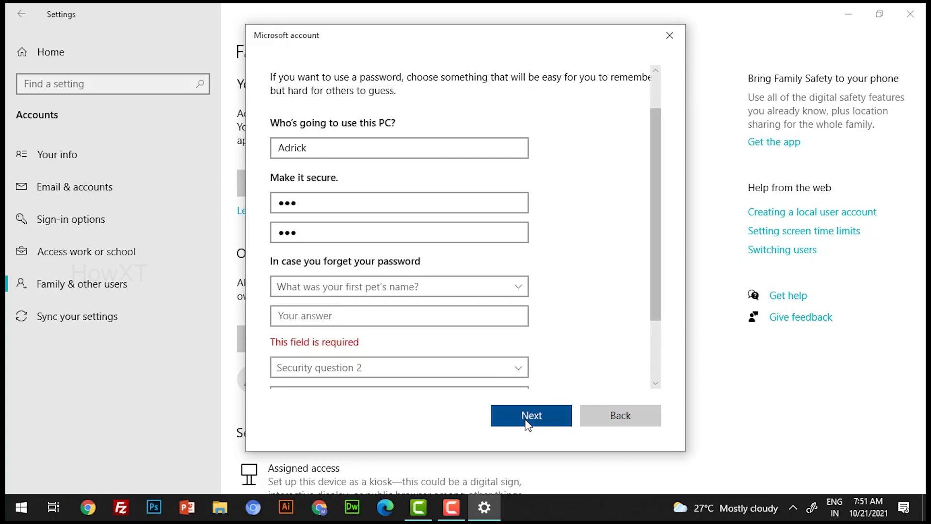
click(355, 323)
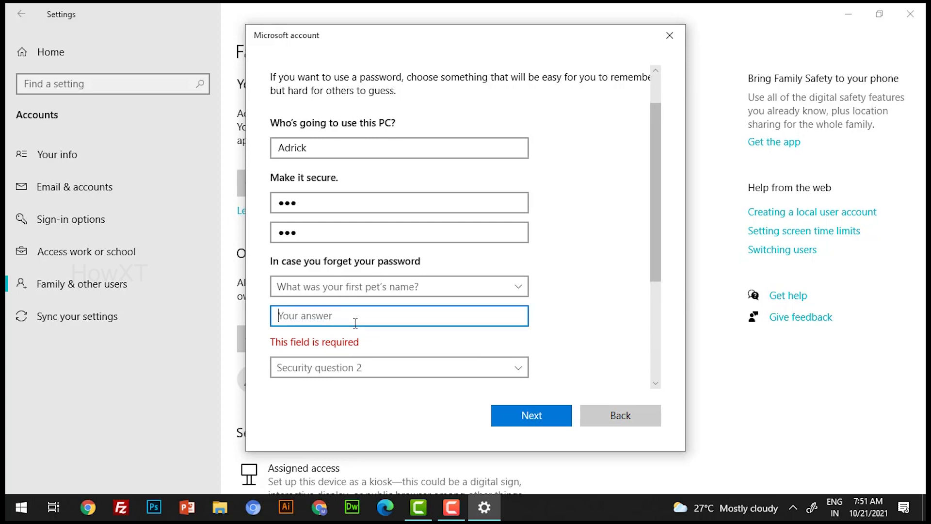
text(Cat)
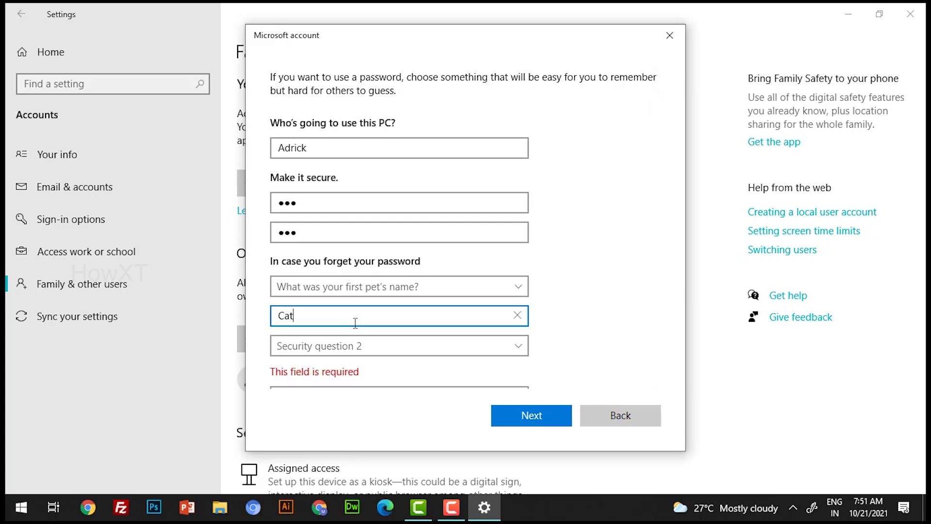
Set Security question 2 to the city where you were born and enter its answer.
click(350, 344)
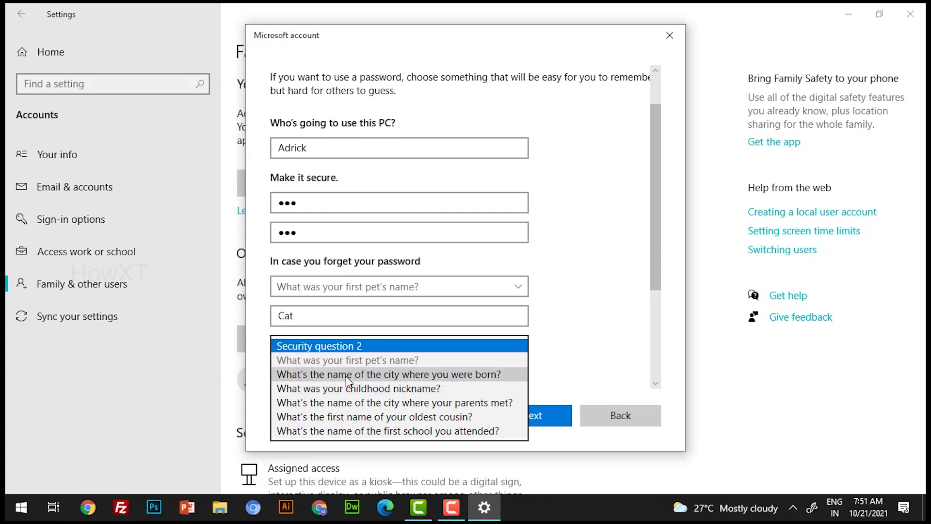
key(Down)
key(Return)
click(381, 344)
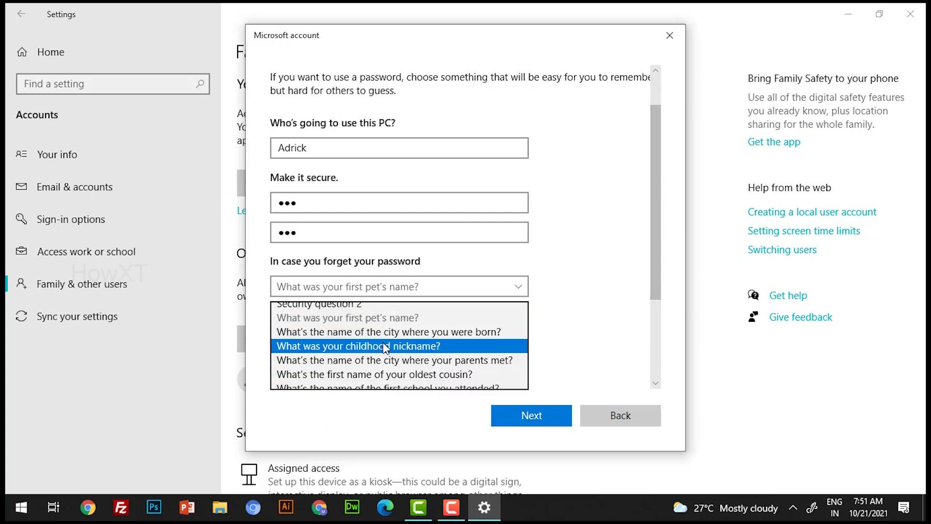
click(392, 331)
click(350, 378)
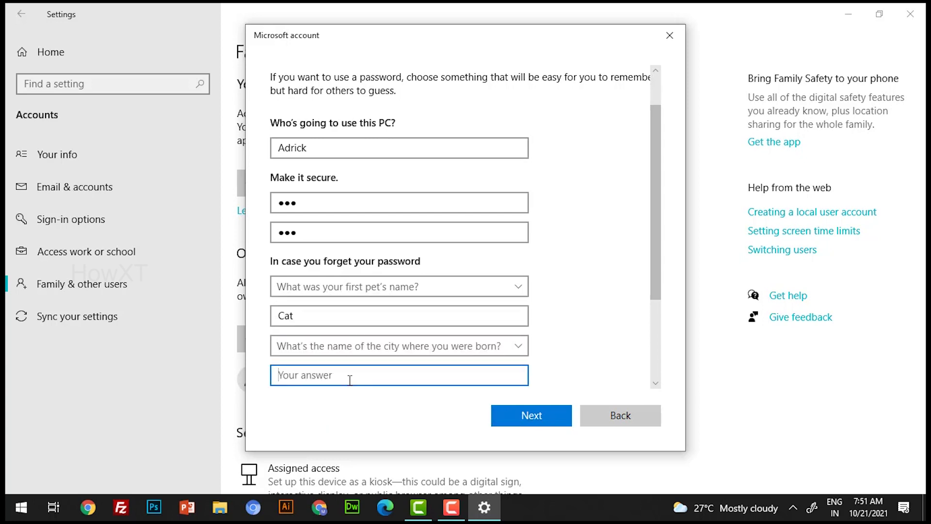
text(India)
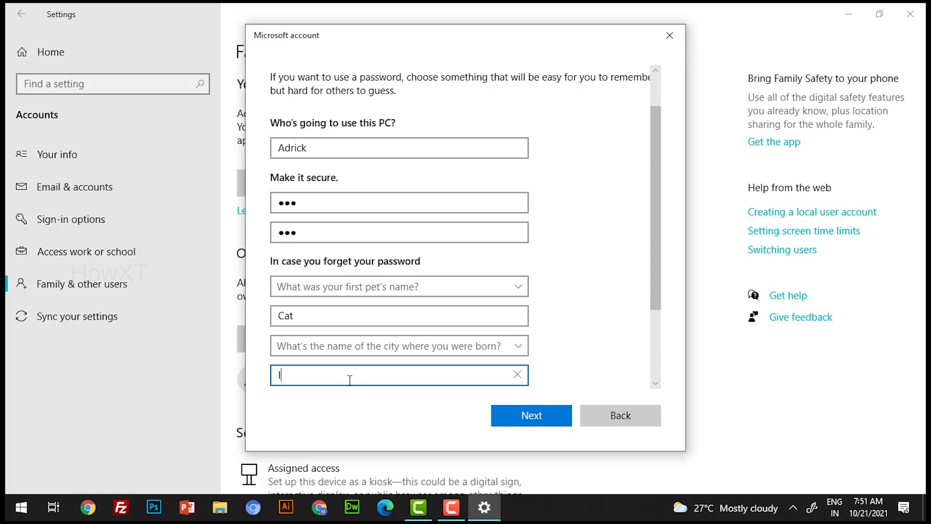
Set Security question 3 to 'What was your childhood nickname?' and enter its answer.
click(495, 415)
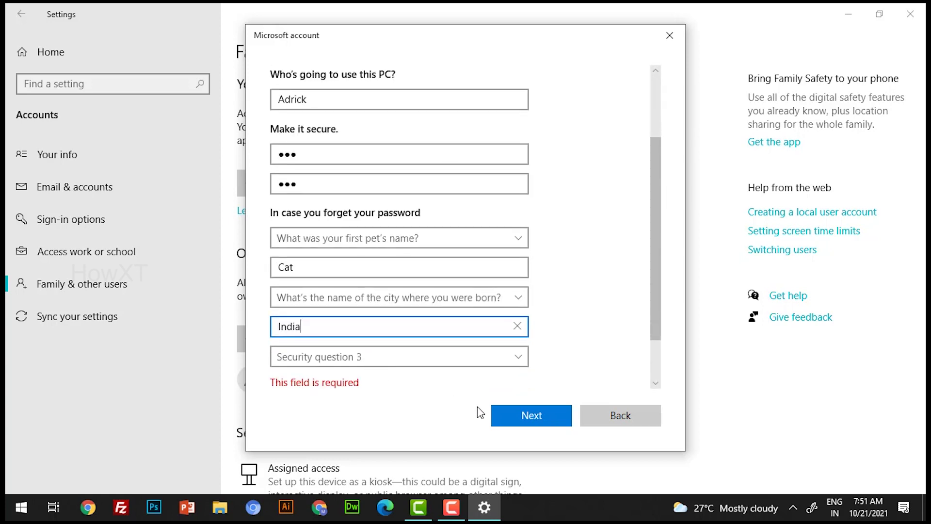
click(435, 355)
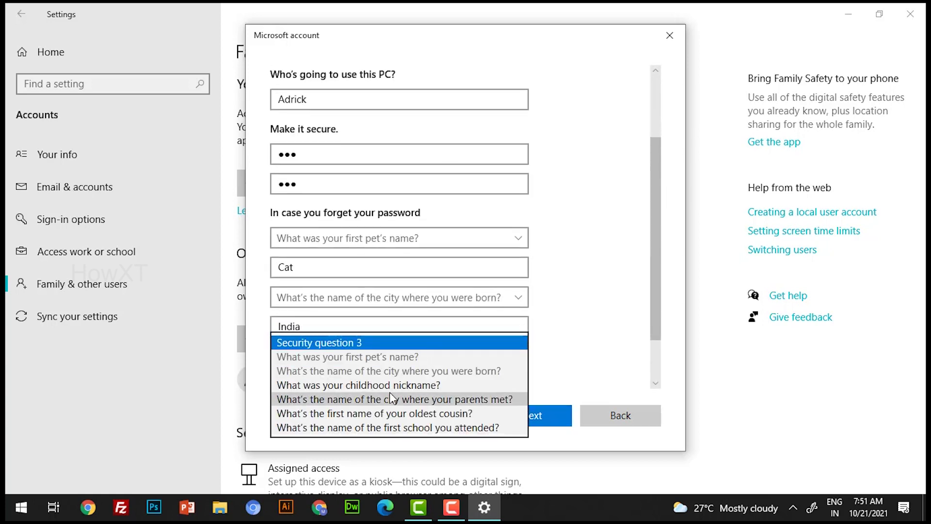
click(404, 385)
click(361, 385)
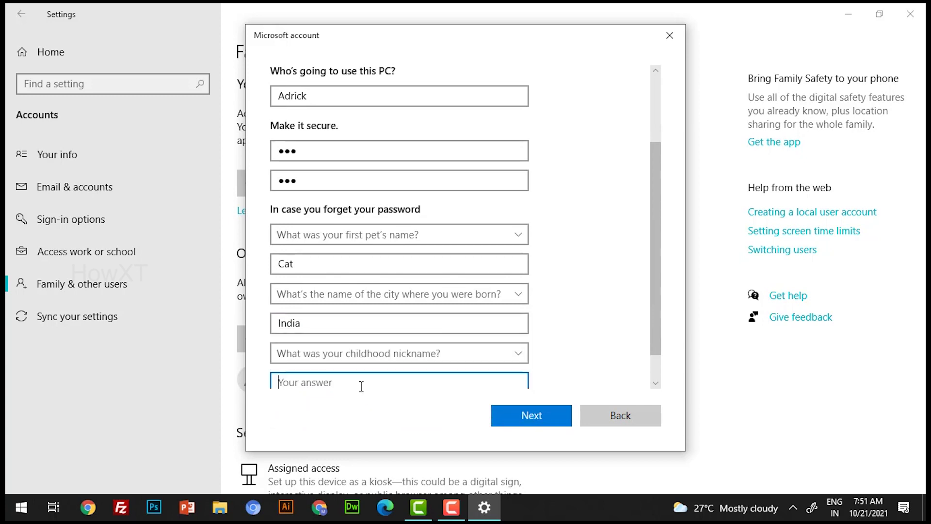
text(Pen)
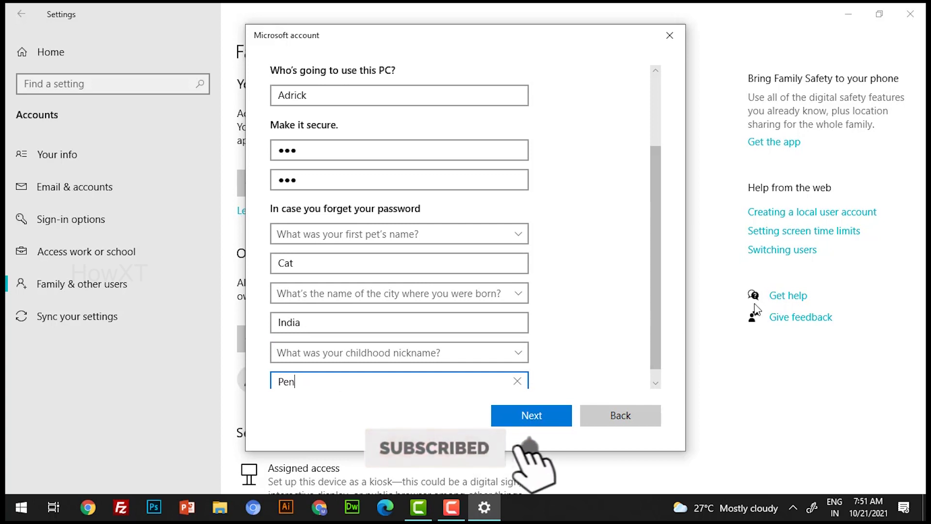
scroll(661, 334, down, 1)
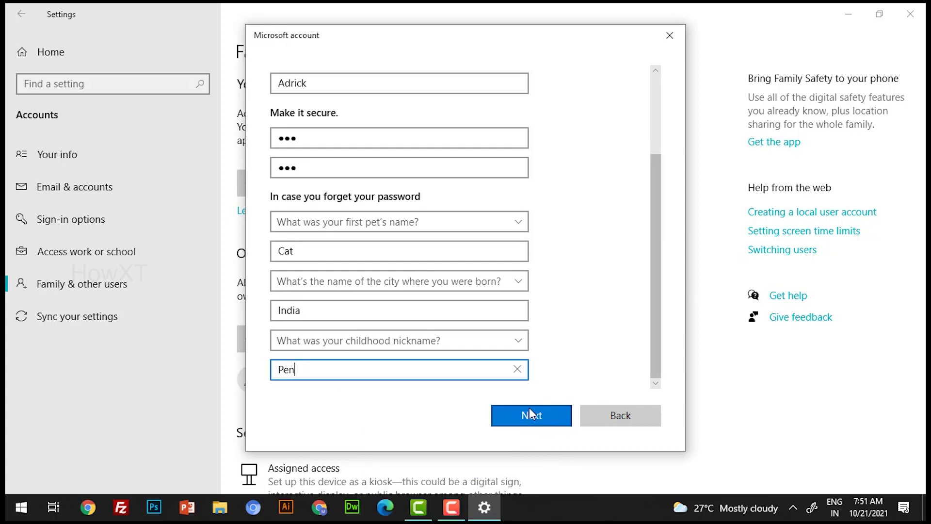
Submit the completed form with Next to create the local account.
click(530, 413)
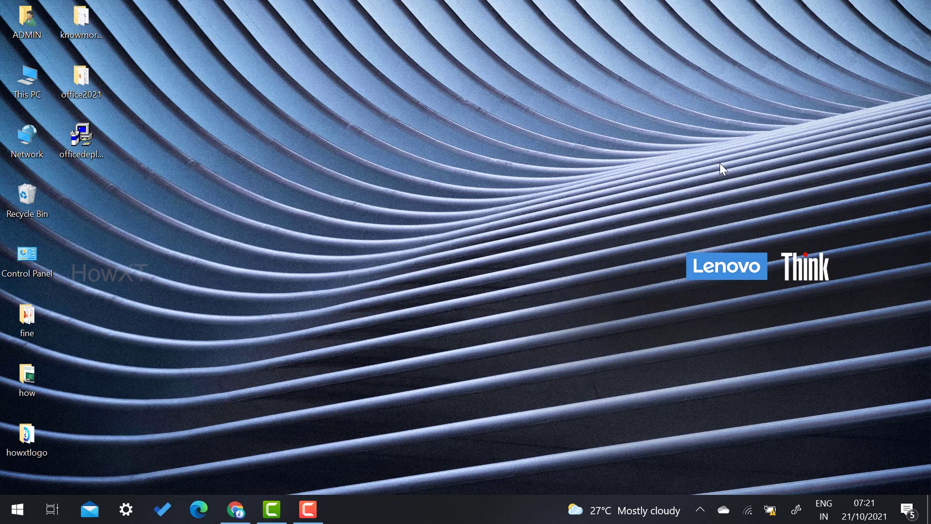
Reopen Settings from Start and go to Accounts > Other users.
key(super)
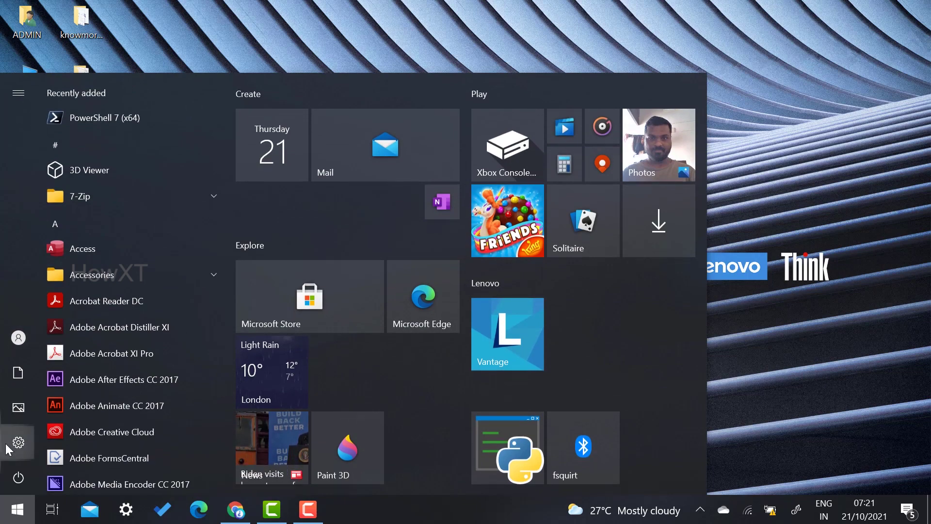
click(8, 449)
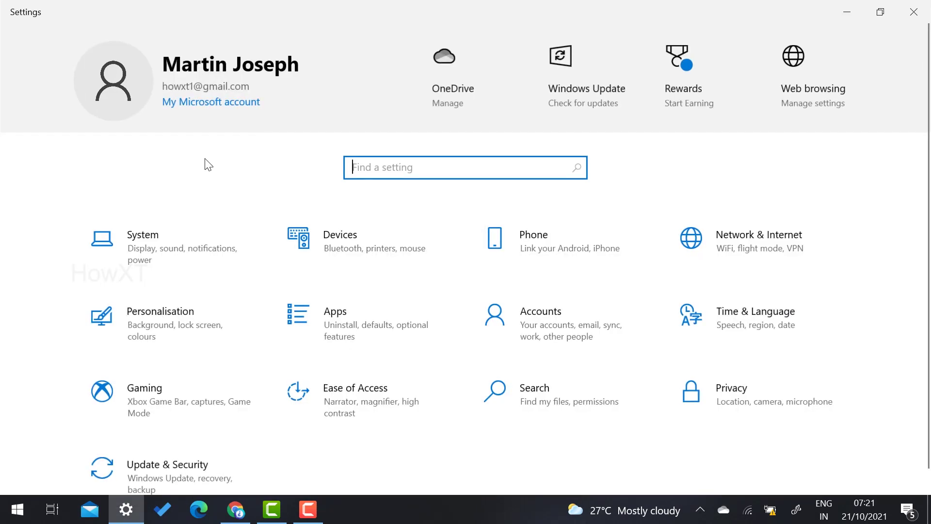
click(546, 321)
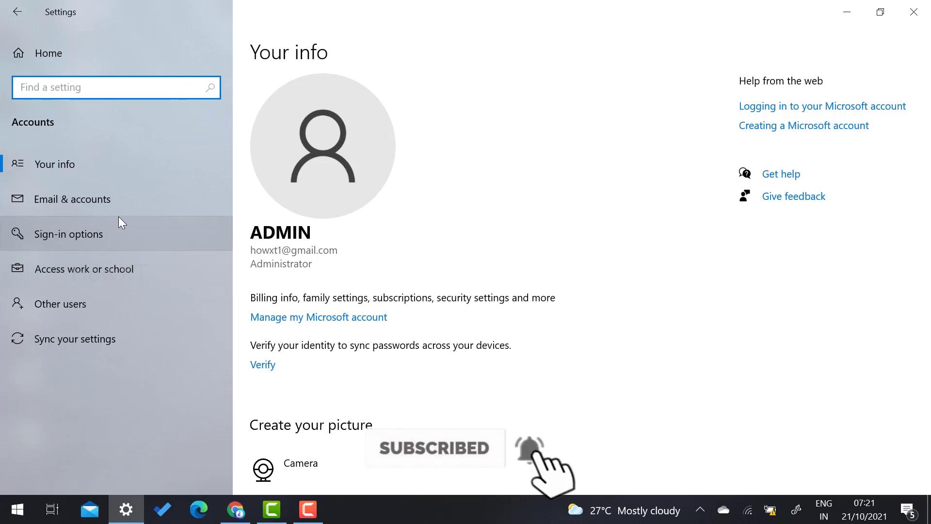
click(51, 310)
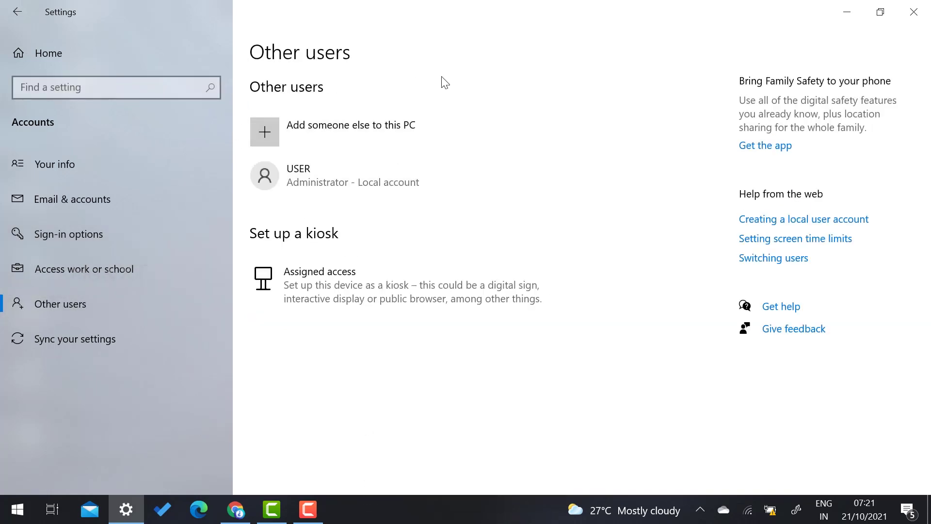
Open Local Users and Groups via Add someone else and show the Users folder.
click(335, 137)
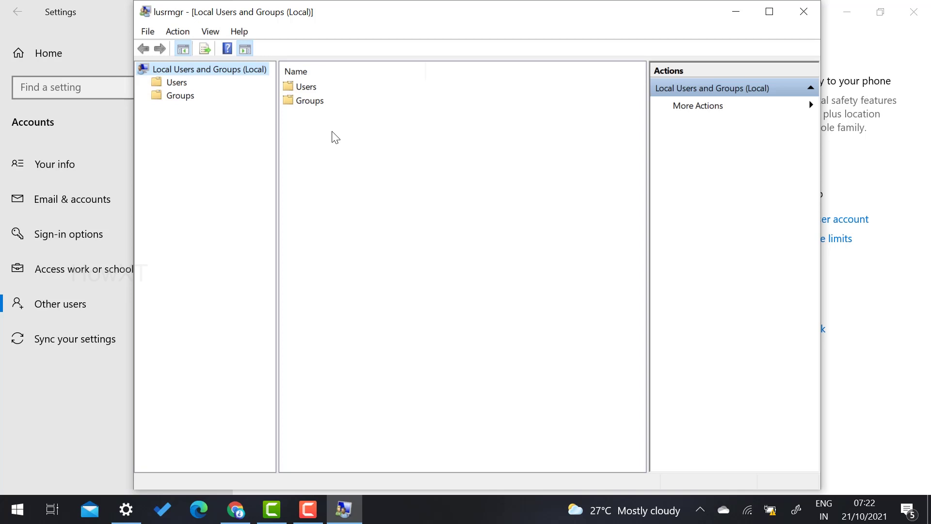
click(181, 84)
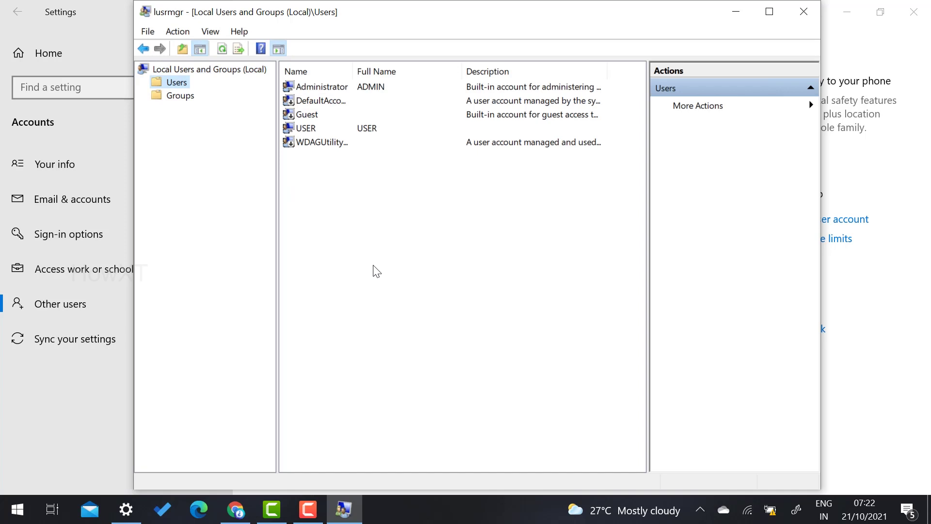
Create a new local user 'Test' with password fields filled in, then close the New User dialog.
right_click(353, 200)
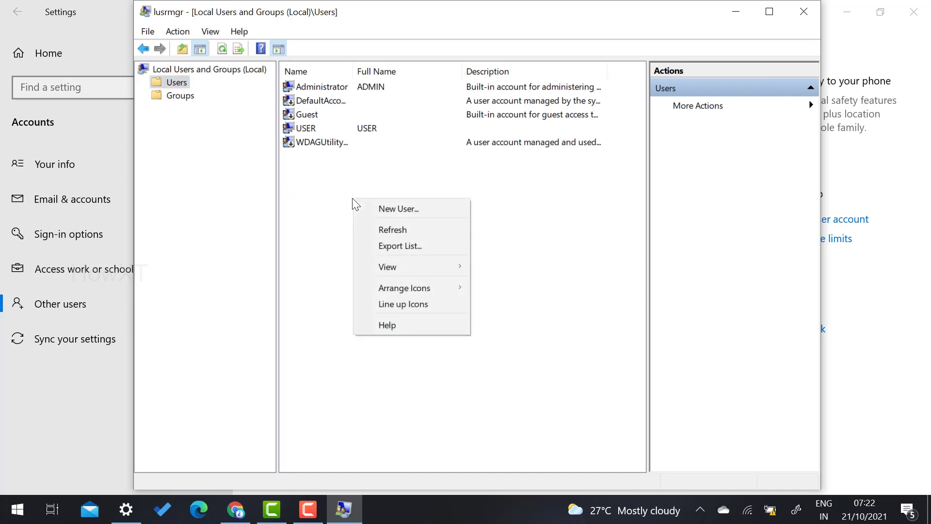
click(404, 210)
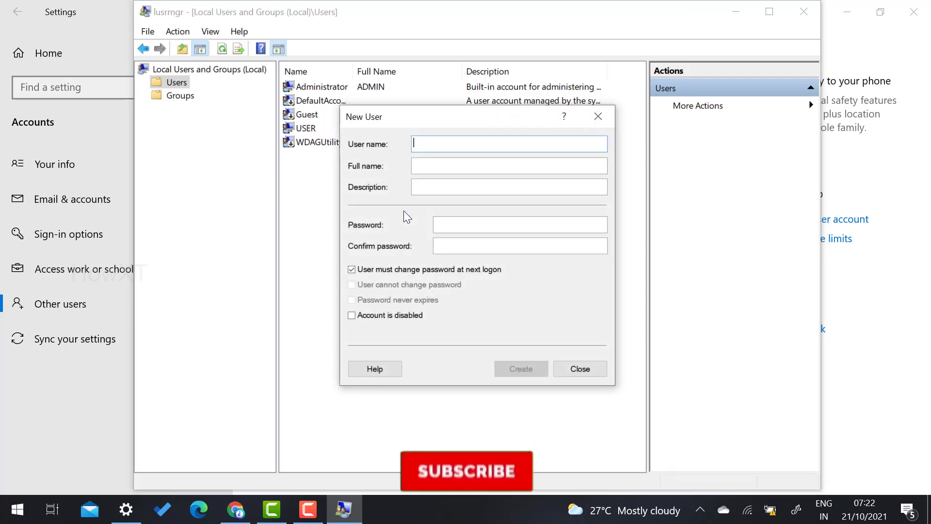
text(T)
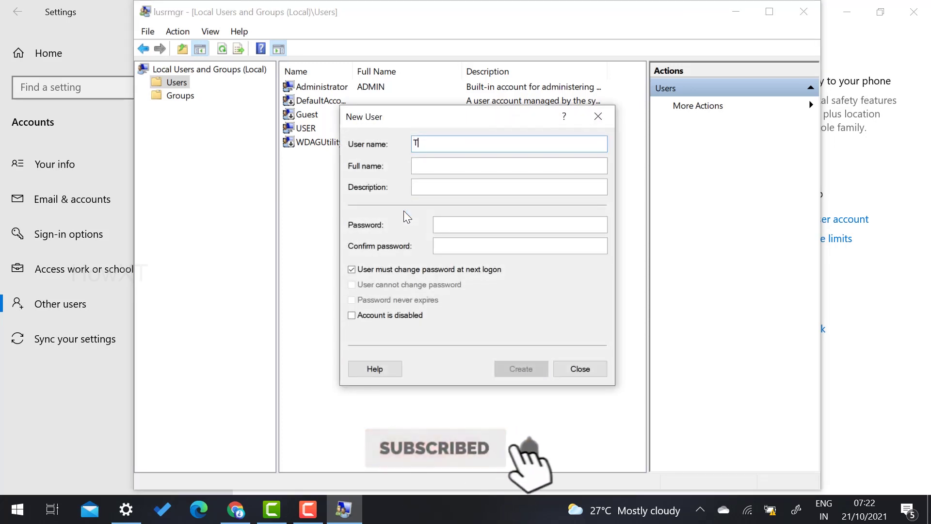
text(est)
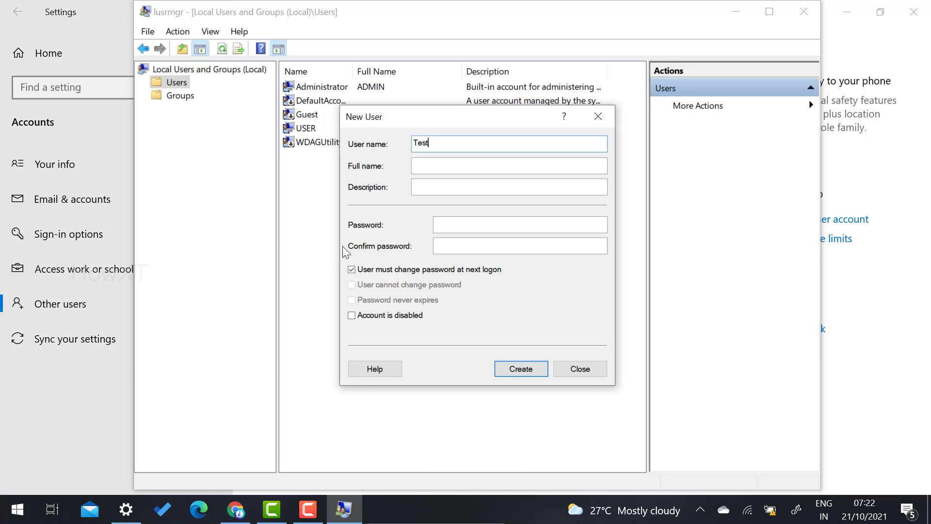
click(441, 168)
click(443, 184)
click(451, 224)
click(463, 252)
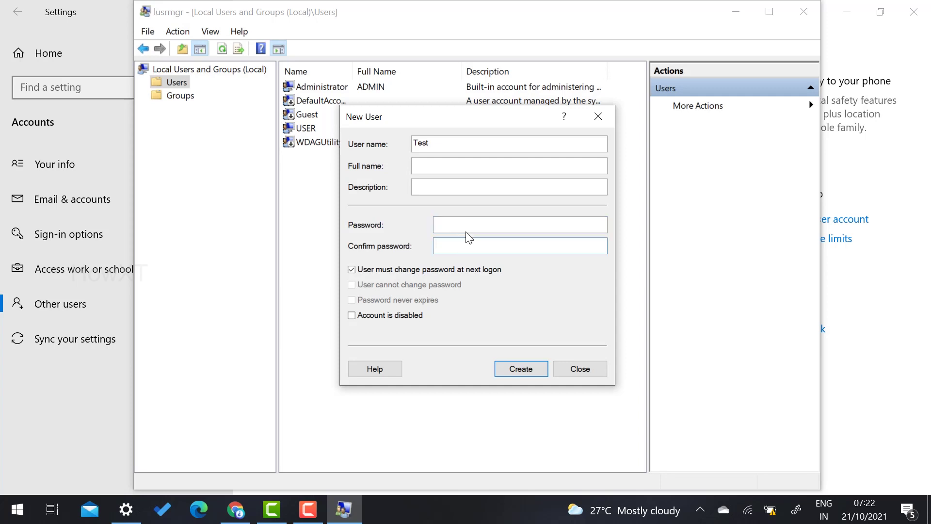
click(435, 223)
click(521, 369)
click(580, 368)
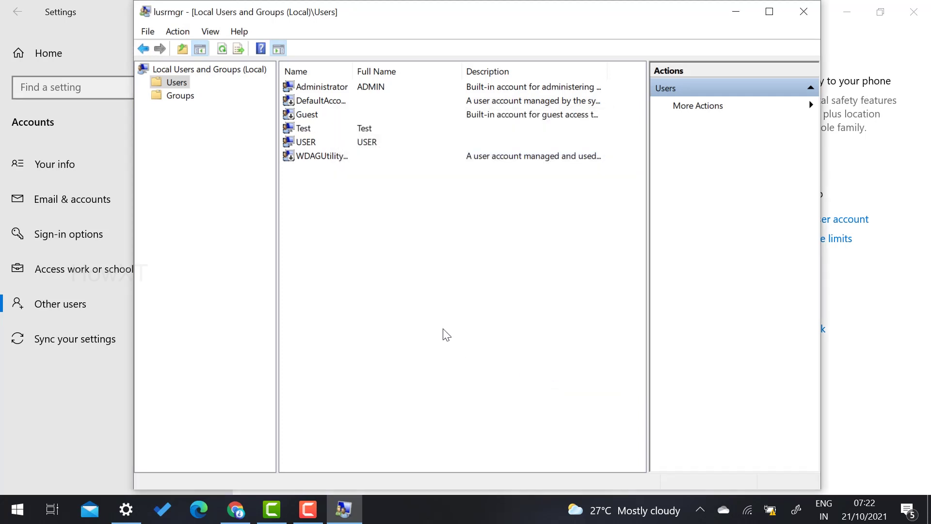